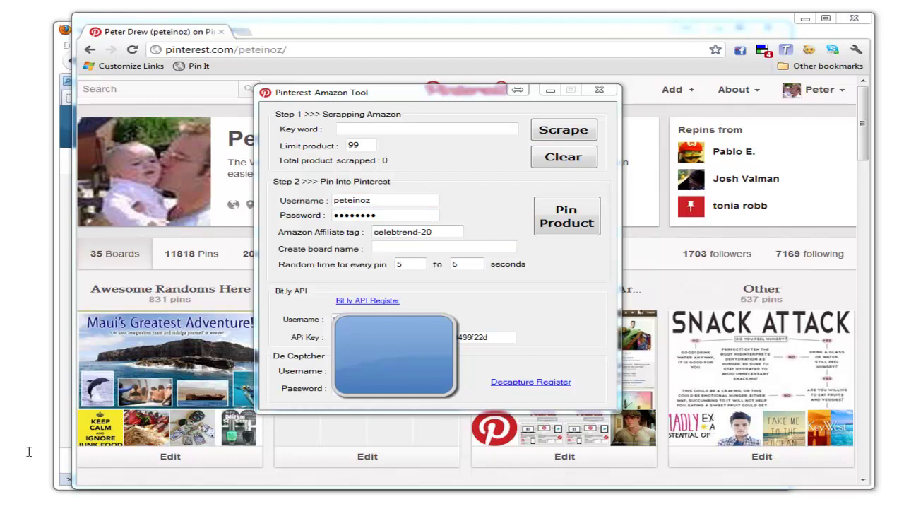
click(375, 201)
key(Tab)
click(387, 215)
click(441, 231)
Set the Amazon scraping keyword to "princess" and the product limit to 10.
click(412, 129)
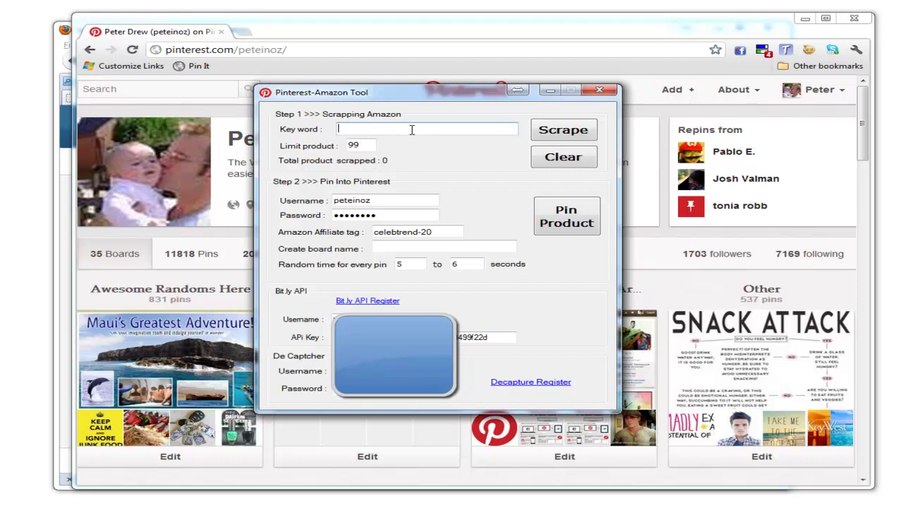
text(princess)
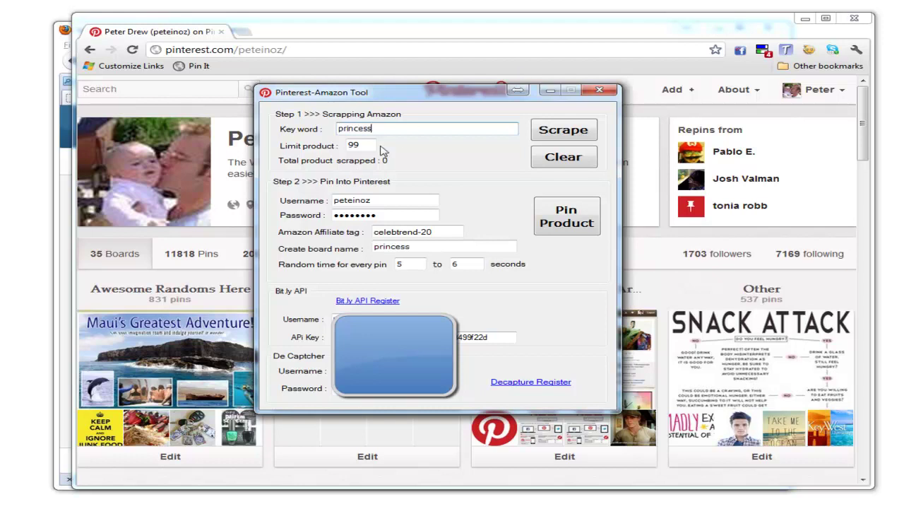
drag(361, 145, 338, 145)
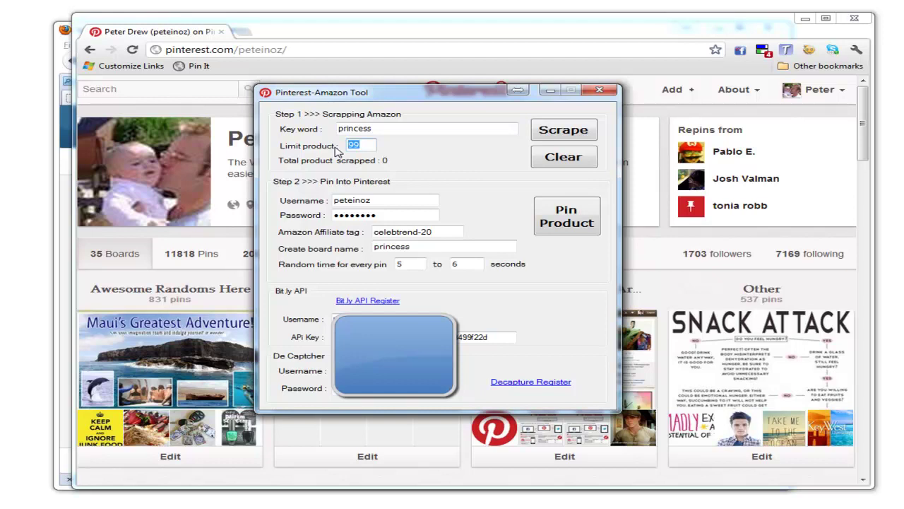
text(10)
Run the Amazon product scrape, moving its progress window aside, and dismiss the completion message.
click(563, 132)
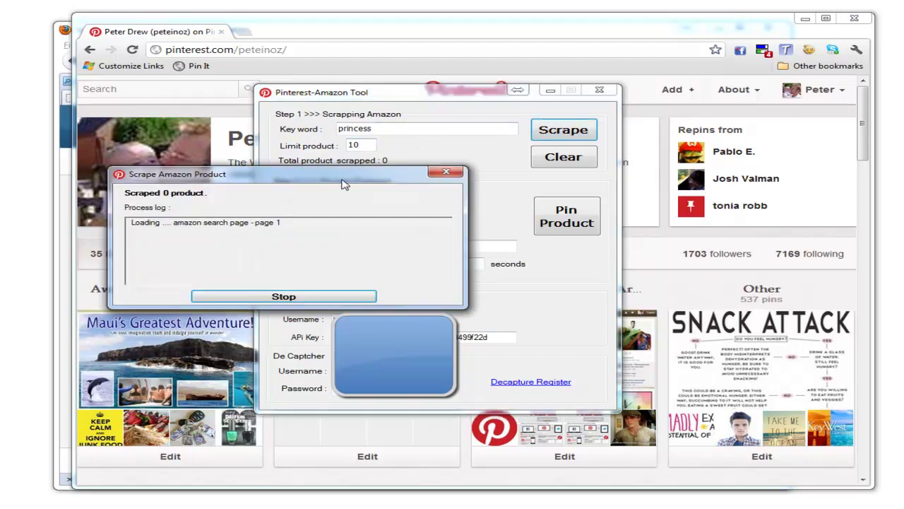
drag(344, 184, 501, 130)
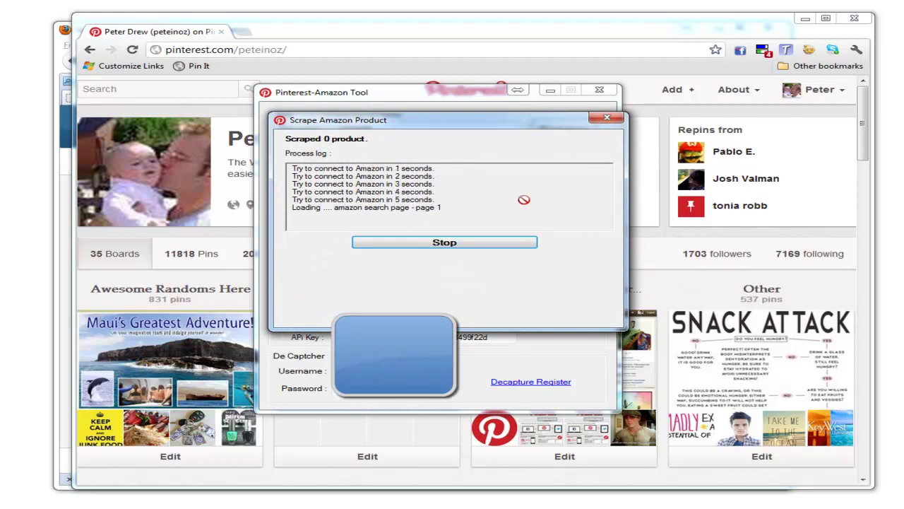
drag(472, 128, 592, 133)
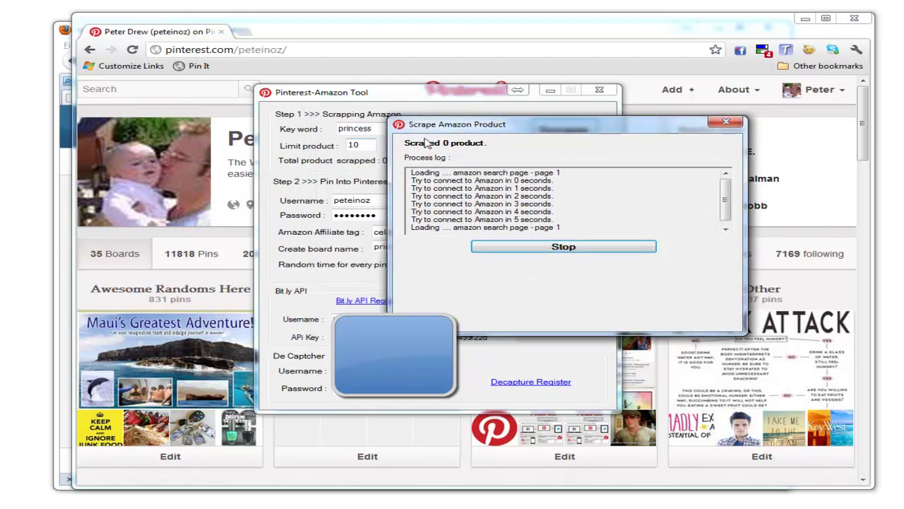
drag(488, 130, 584, 111)
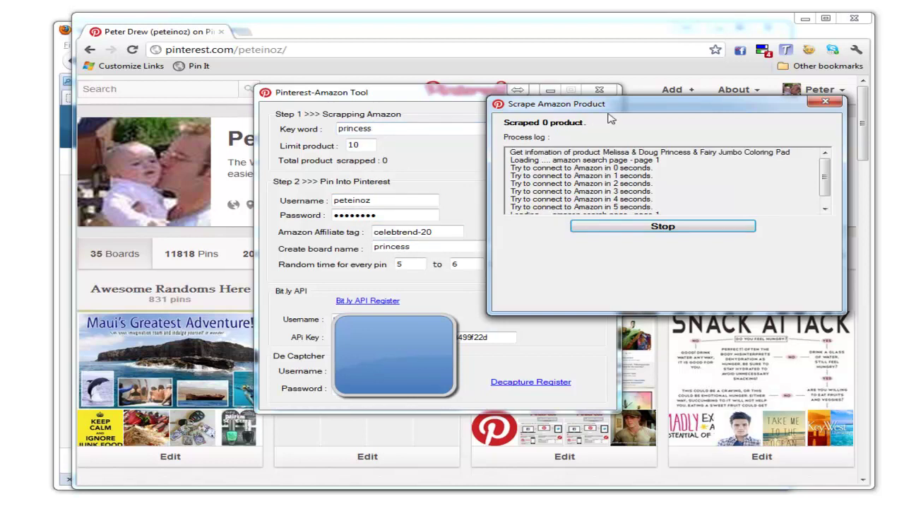
drag(616, 115, 408, 122)
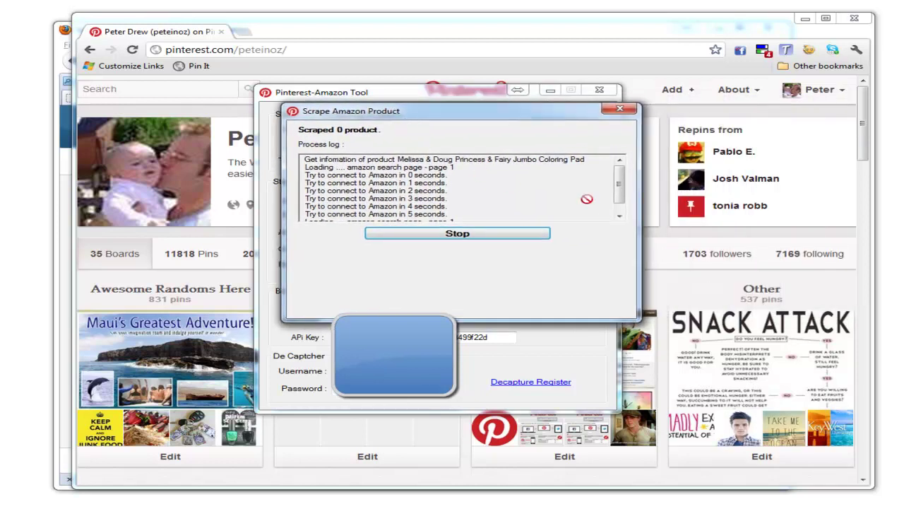
scroll(615, 191, down, 2)
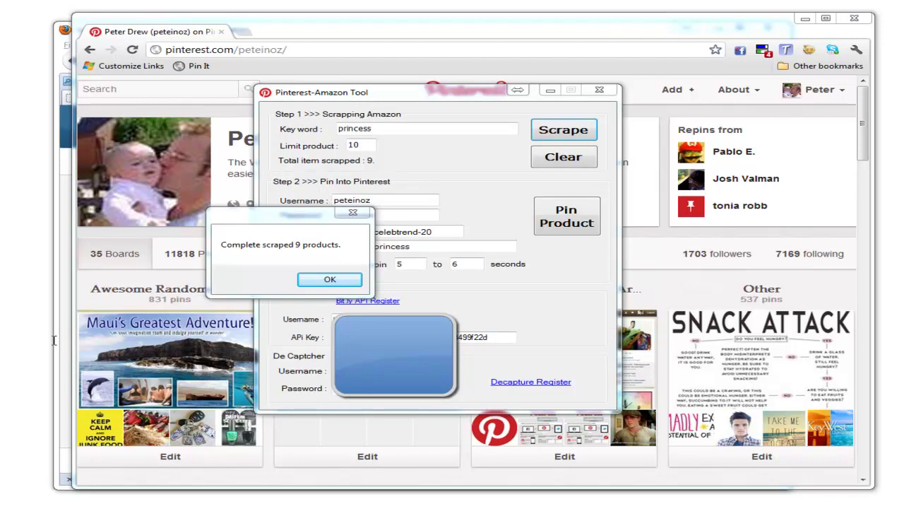
drag(293, 219, 448, 192)
click(460, 250)
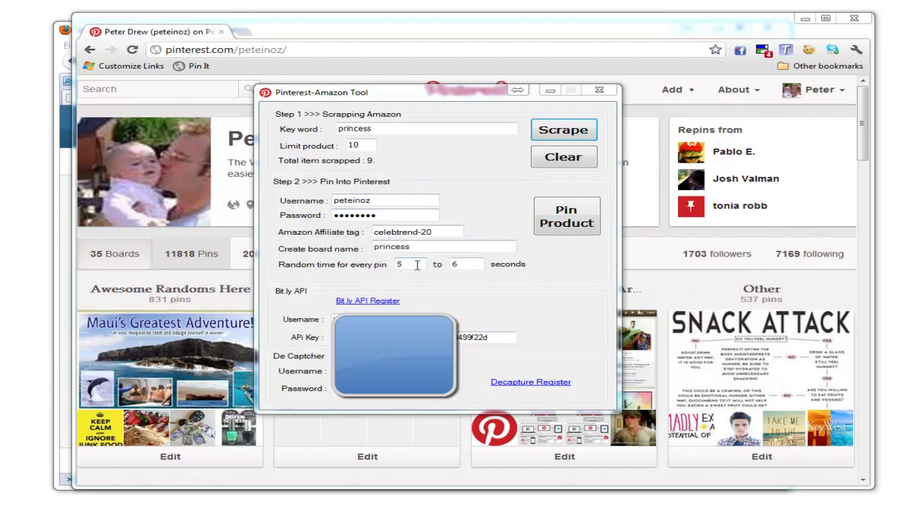
click(470, 263)
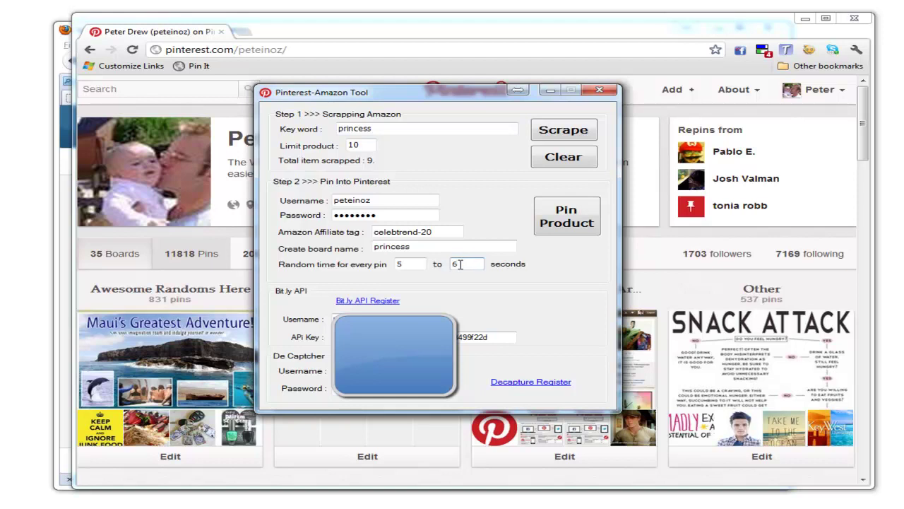
drag(460, 264, 453, 271)
click(415, 264)
click(465, 265)
Start pinning the scraped products to Pinterest and enlarge the Auto Browser window to follow the process.
click(550, 220)
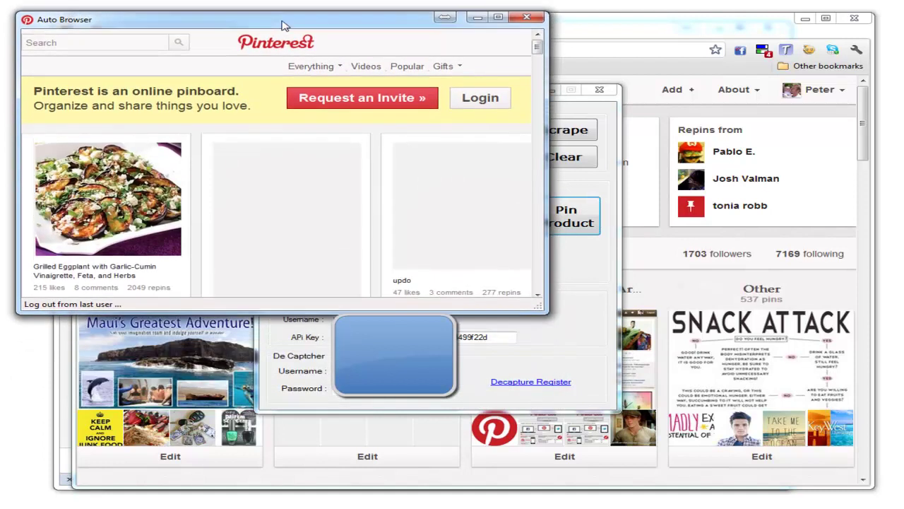
drag(539, 303, 869, 484)
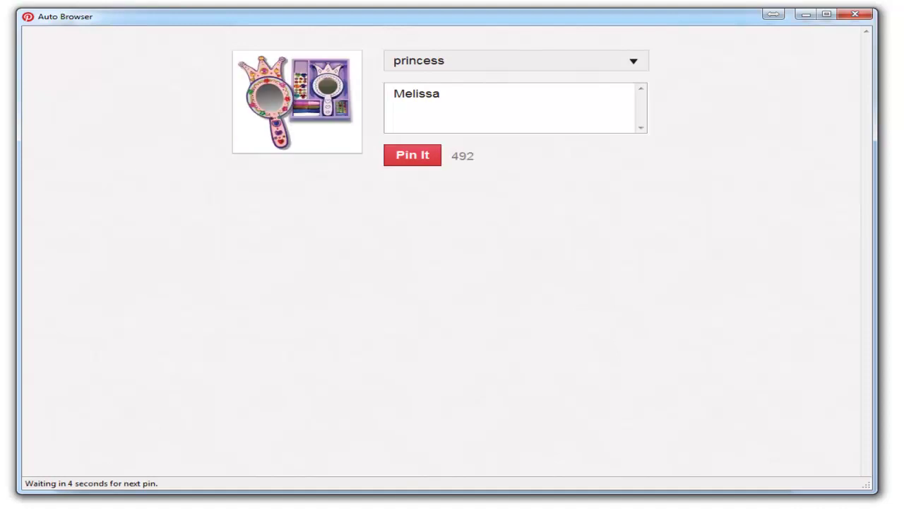
Switch to the Pinterest profile in Chrome, reload the profile page and open the new princess board.
mouse_move(113, 508)
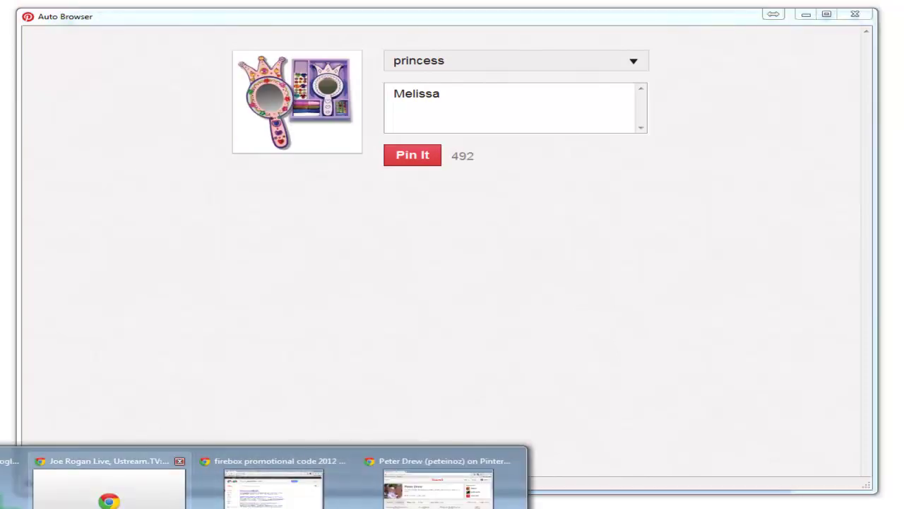
mouse_move(439, 487)
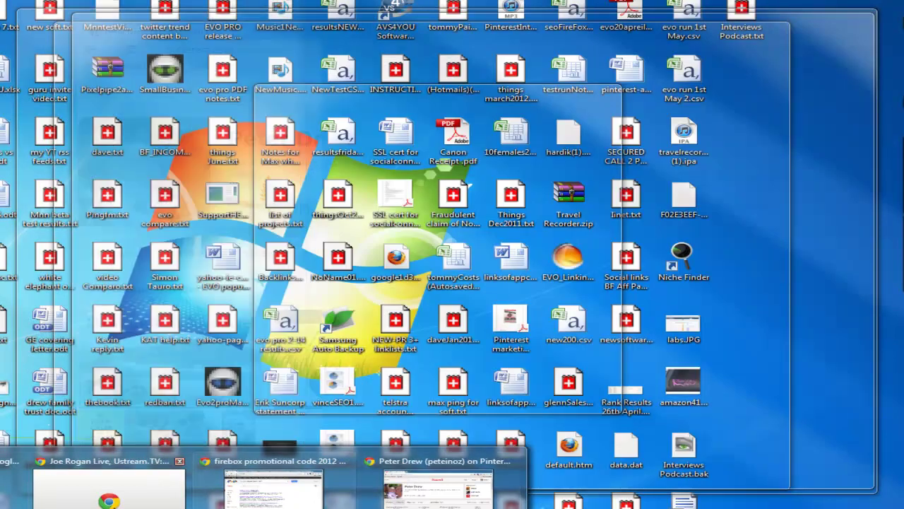
mouse_move(109, 487)
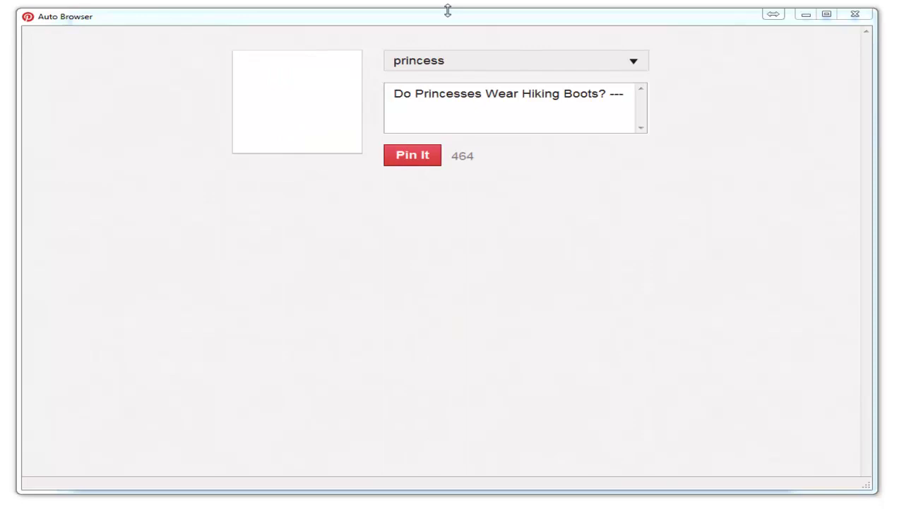
drag(500, 19, 581, 20)
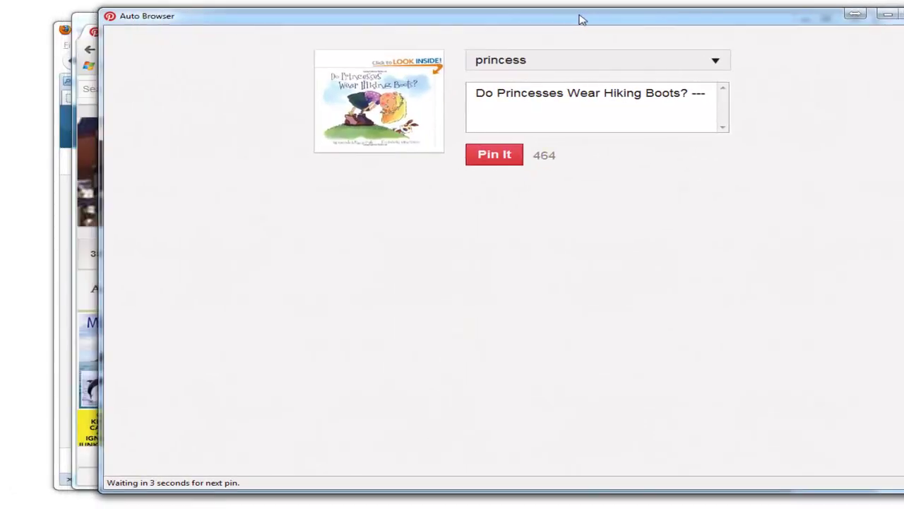
click(83, 305)
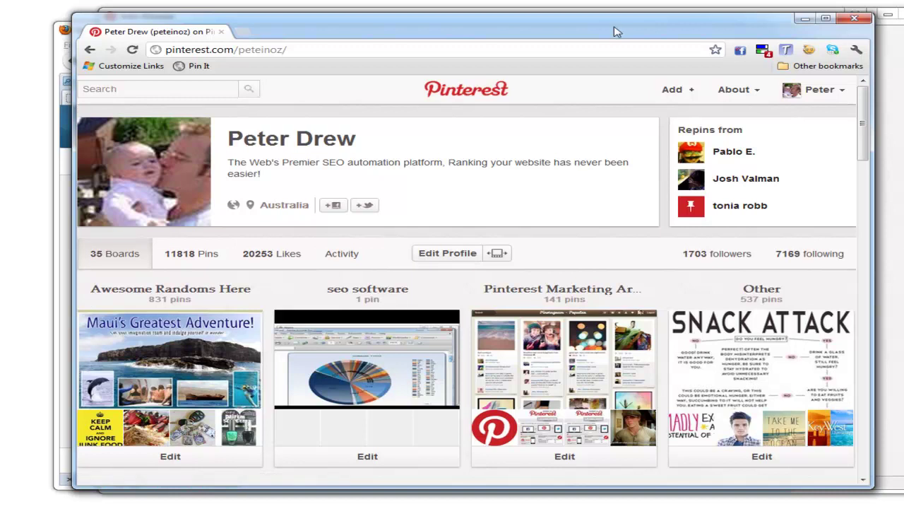
drag(615, 30, 604, 75)
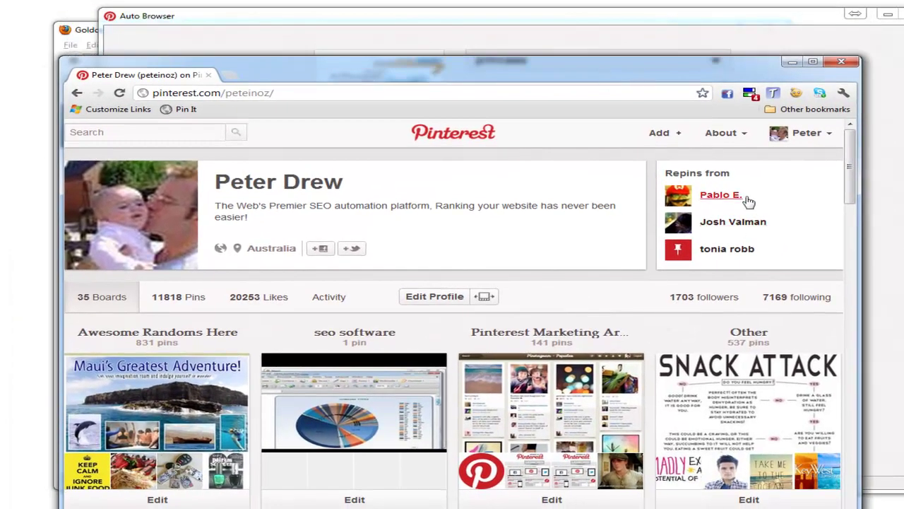
click(799, 136)
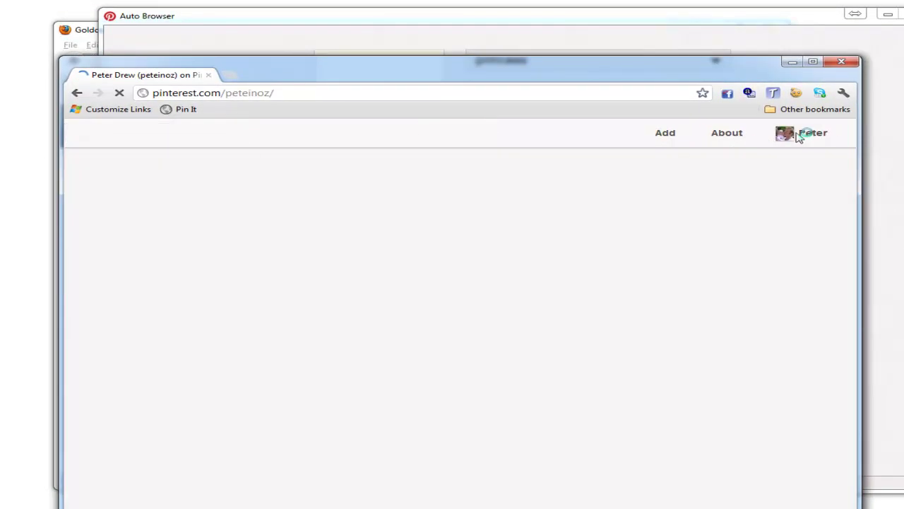
mouse_move(203, 368)
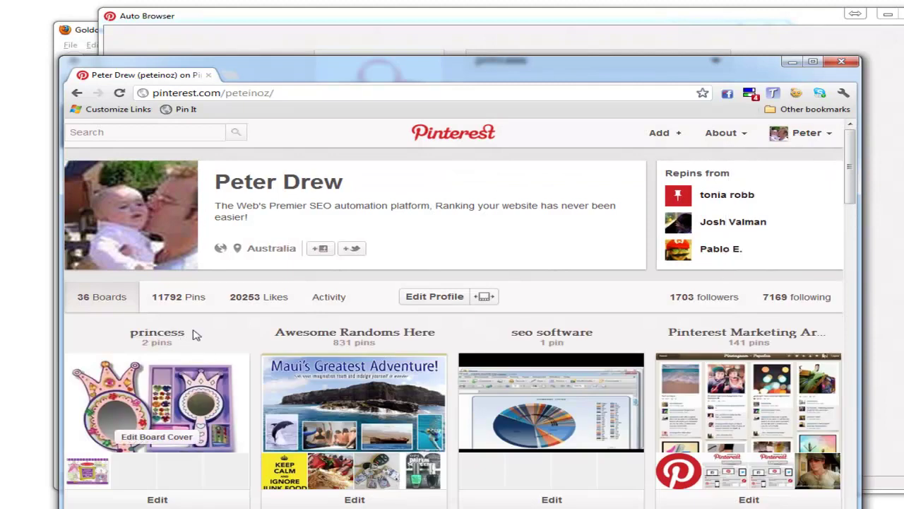
click(164, 338)
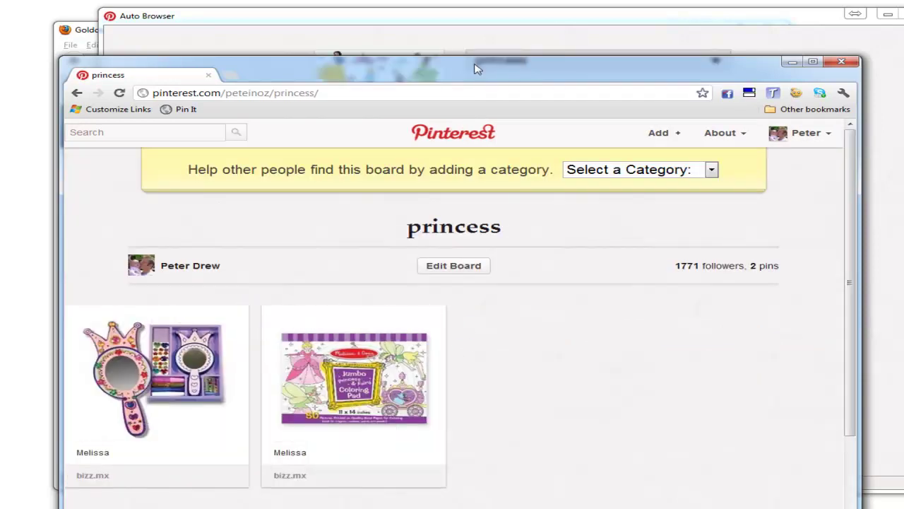
drag(475, 70, 426, 56)
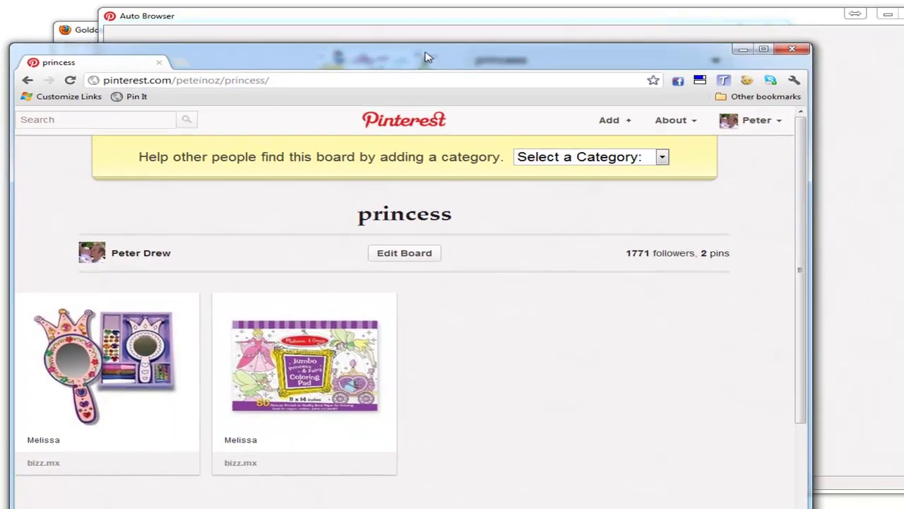
Check the pinning progress in Auto Browser, then return to the princess board and assign it the Kids category.
click(501, 24)
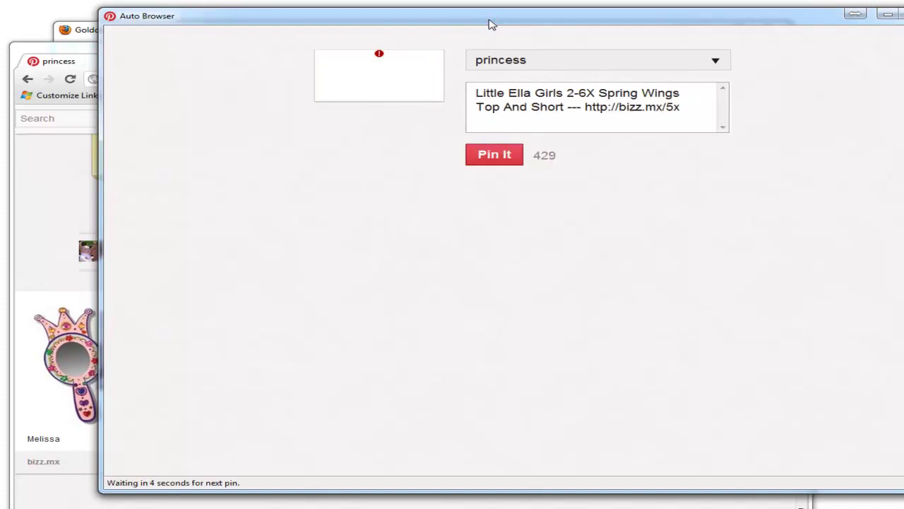
click(71, 55)
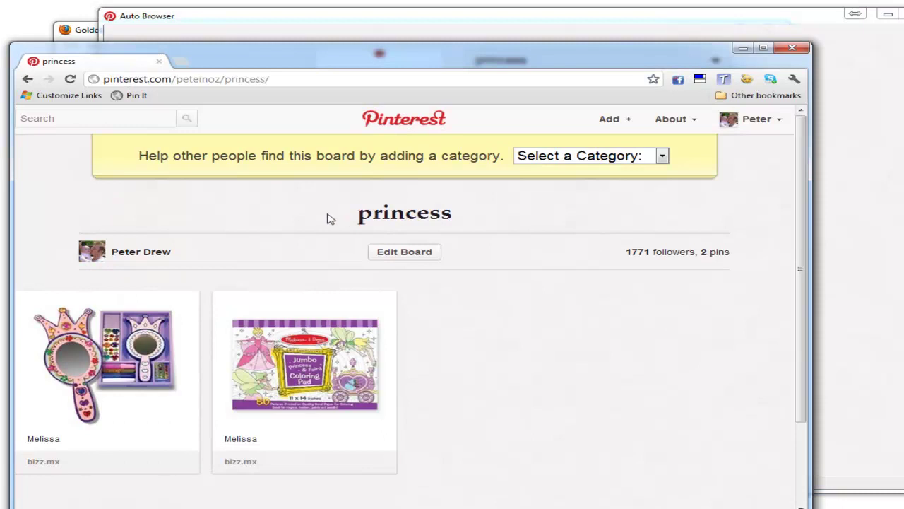
click(606, 159)
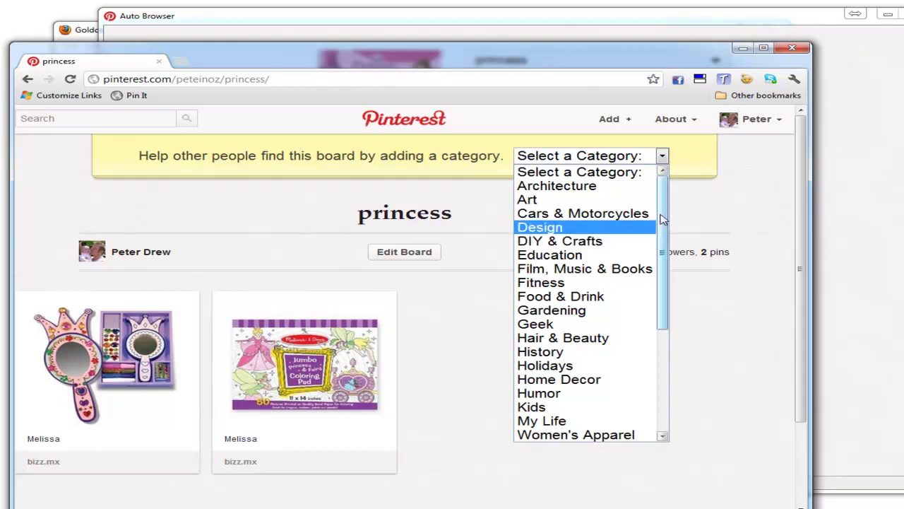
mouse_move(658, 225)
mouse_down()
mouse_move(658, 320)
mouse_move(658, 223)
mouse_up()
click(541, 403)
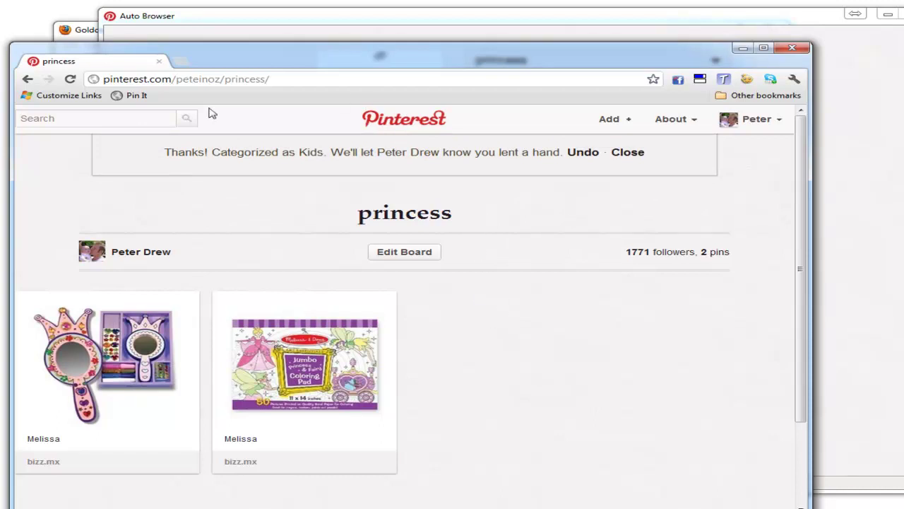
Reload the princess board and look through the newly added product pins.
click(70, 79)
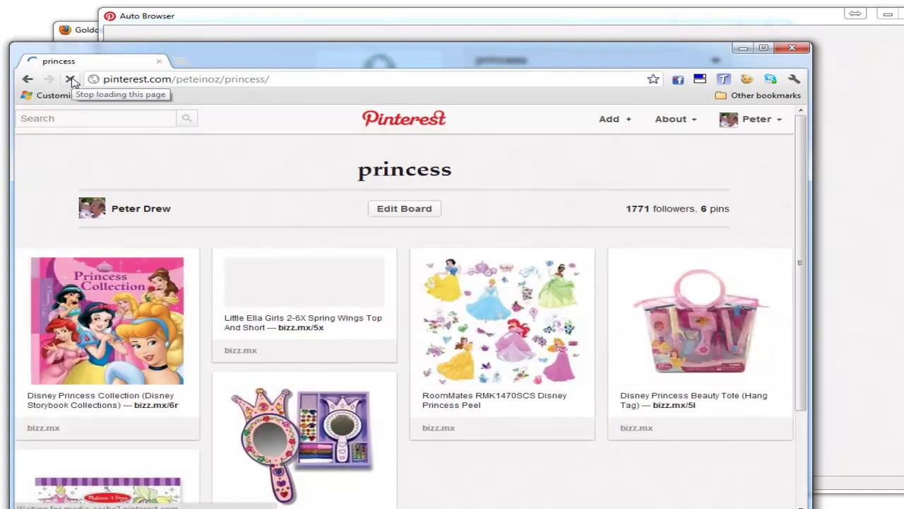
scroll(417, 318, down, 1)
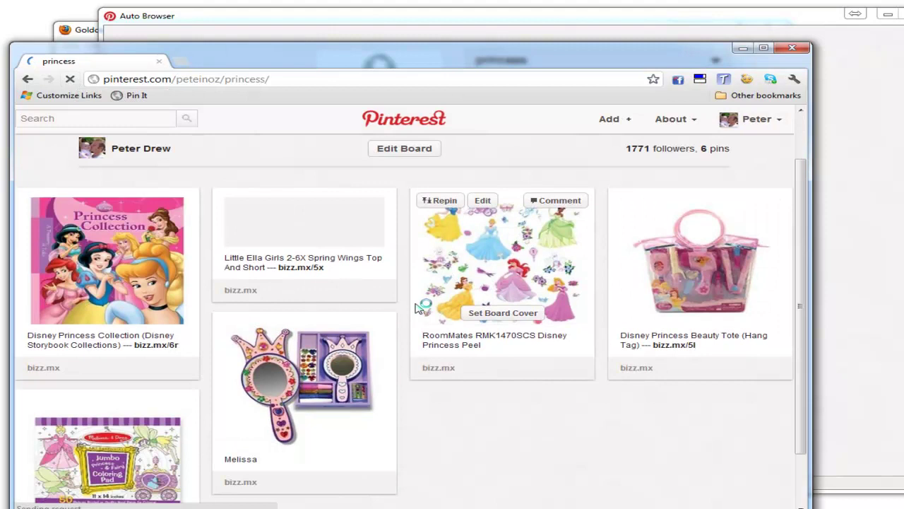
scroll(414, 329, down, 1)
scroll(414, 329, up, 2)
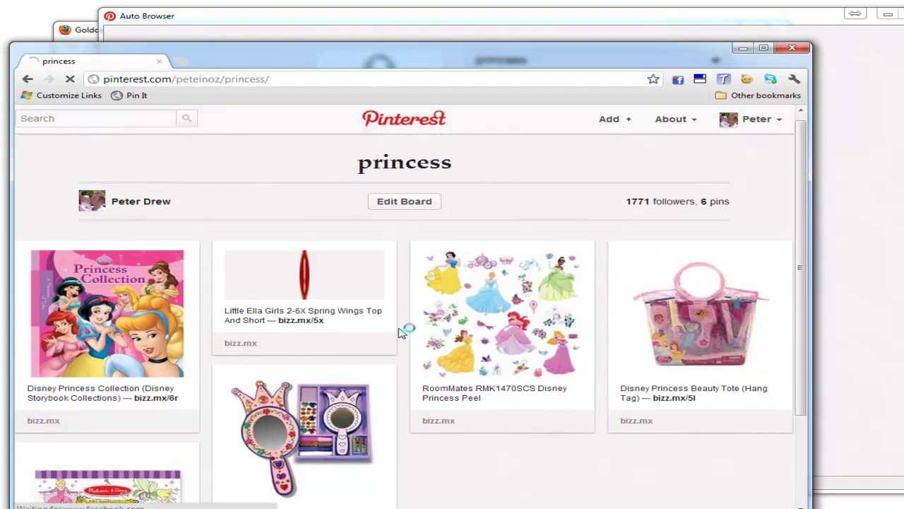
scroll(378, 400, down, 2)
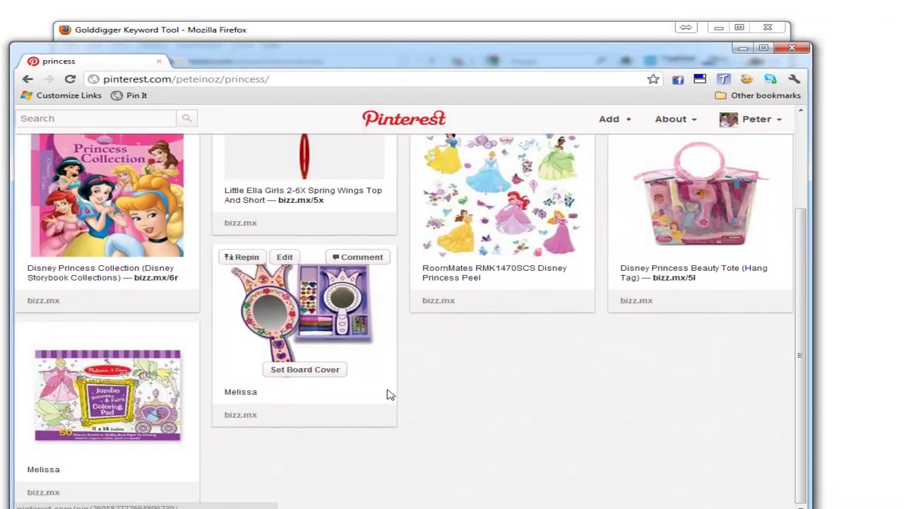
Open the princess mirror pin and follow its image link to the Amazon product page.
click(304, 331)
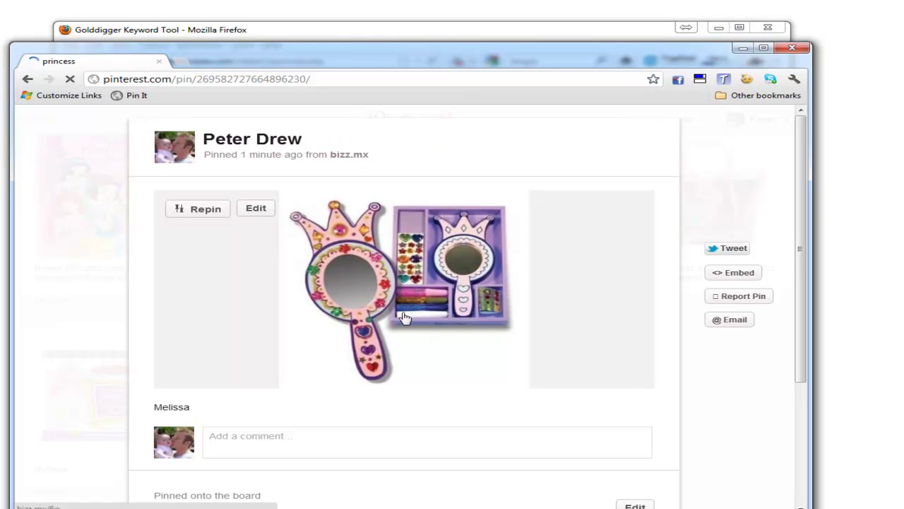
scroll(404, 313, down, 2)
scroll(422, 248, up, 2)
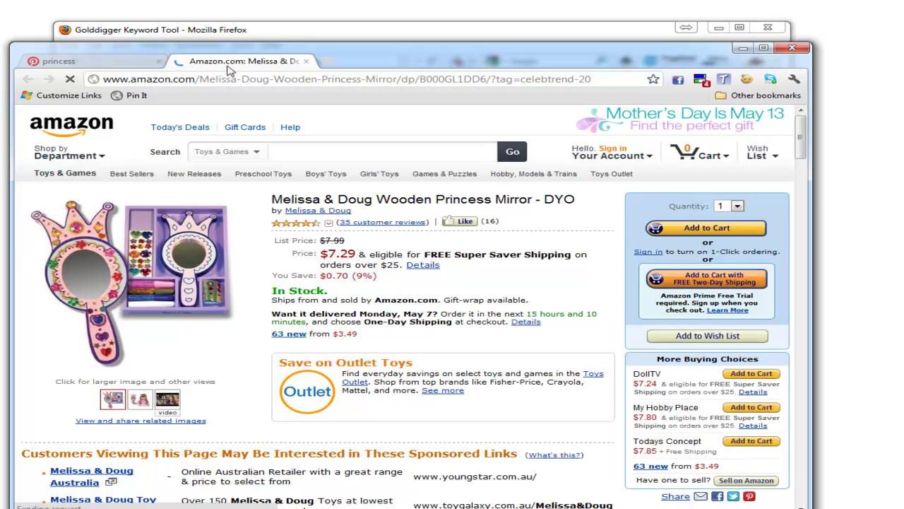
Examine the affiliate tag at the end of the Amazon product page's address.
drag(404, 60, 412, 29)
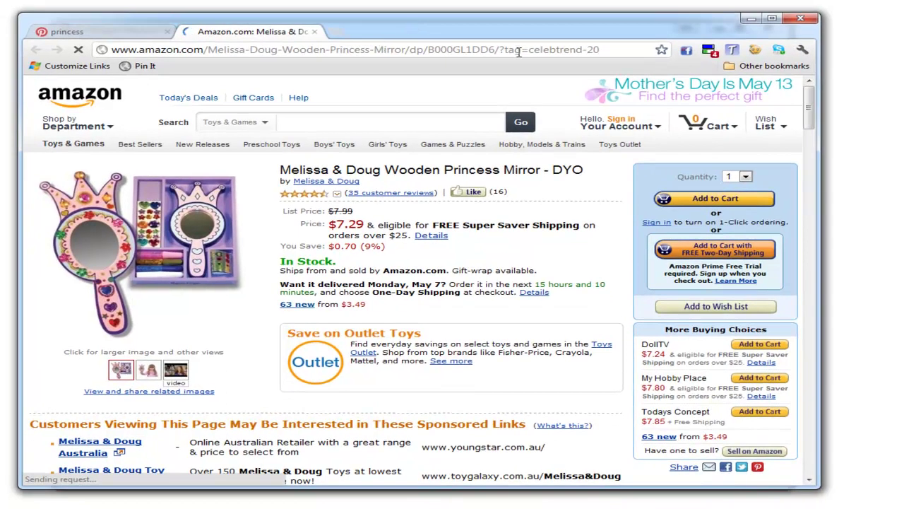
double_click(543, 46)
drag(586, 50, 611, 50)
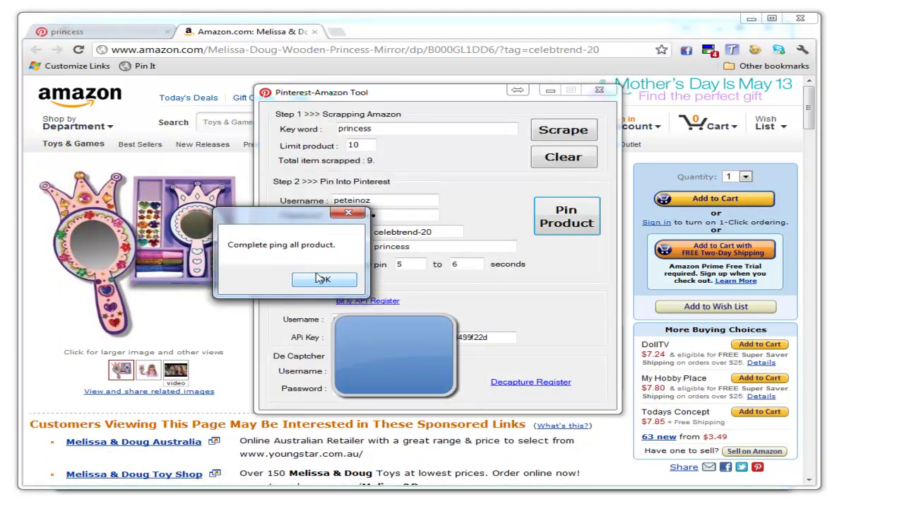
Dismiss the pinning completion message and minimize the Pinterest-Amazon Tool window.
drag(291, 226, 358, 221)
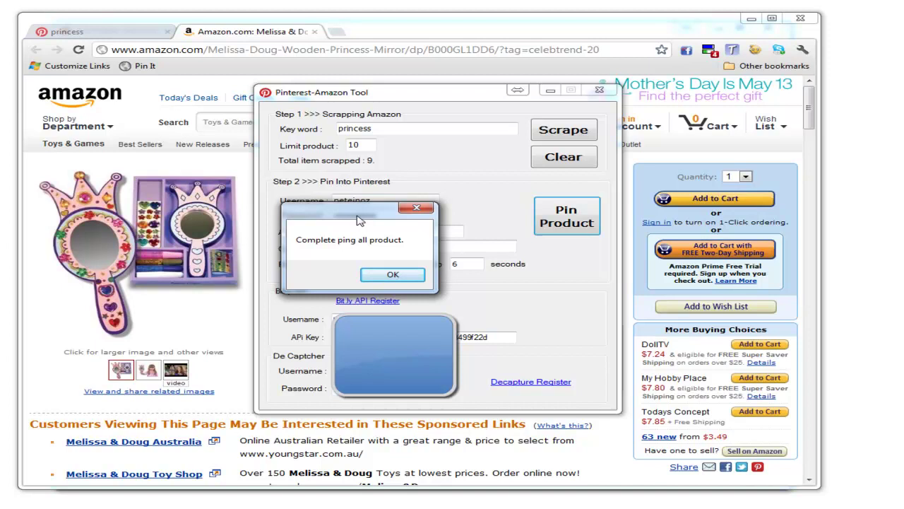
click(396, 277)
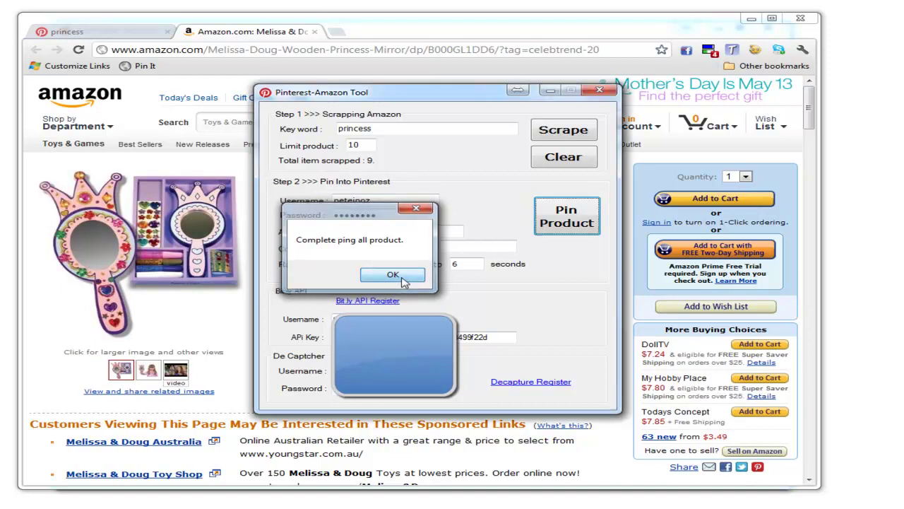
click(551, 92)
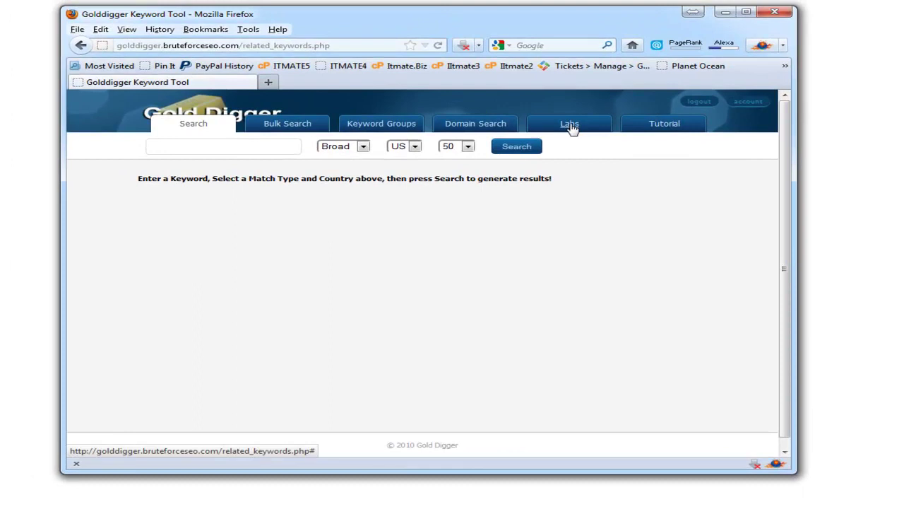
In the Gold Digger keyword tool, widen the browser window, view the Amazon Top list from Labs, and return to the search page.
click(571, 126)
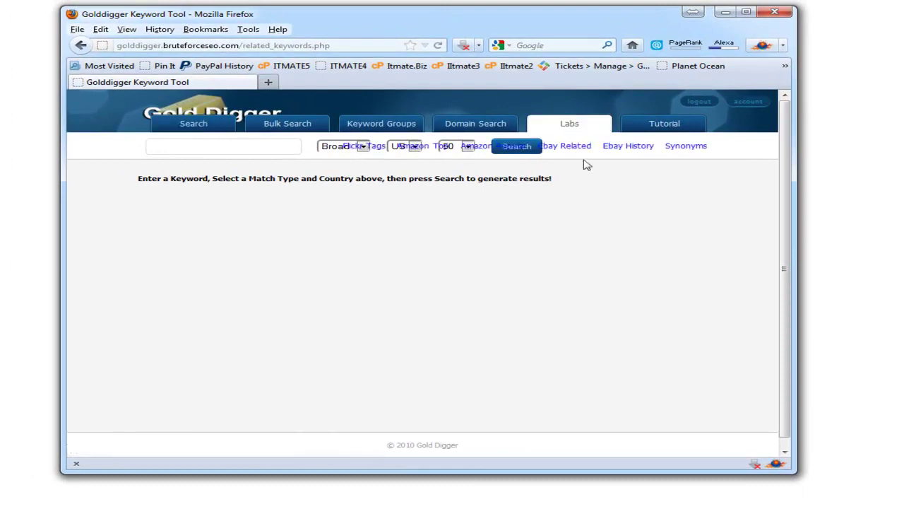
drag(797, 423, 903, 422)
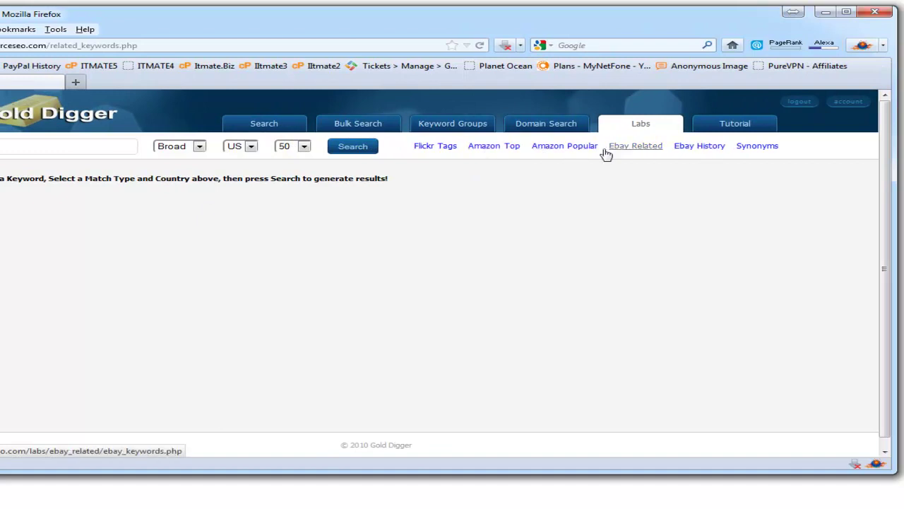
click(492, 146)
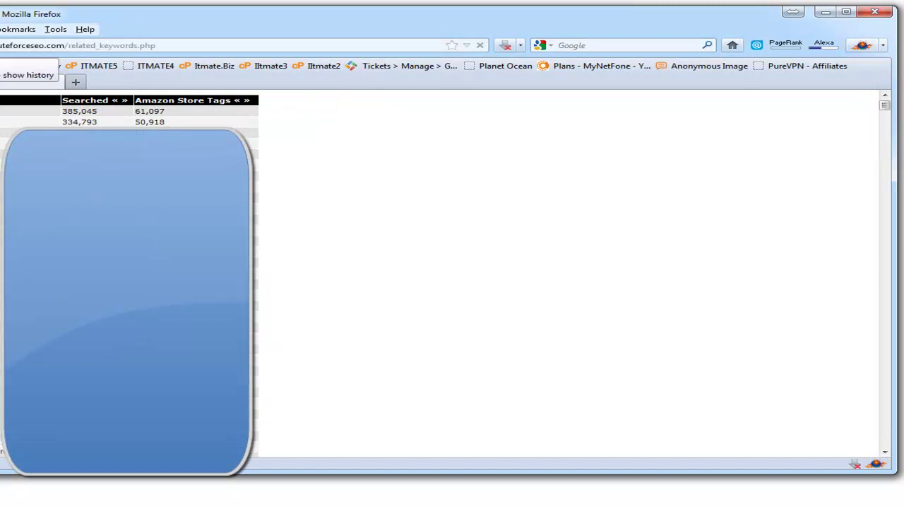
key(alt+Left)
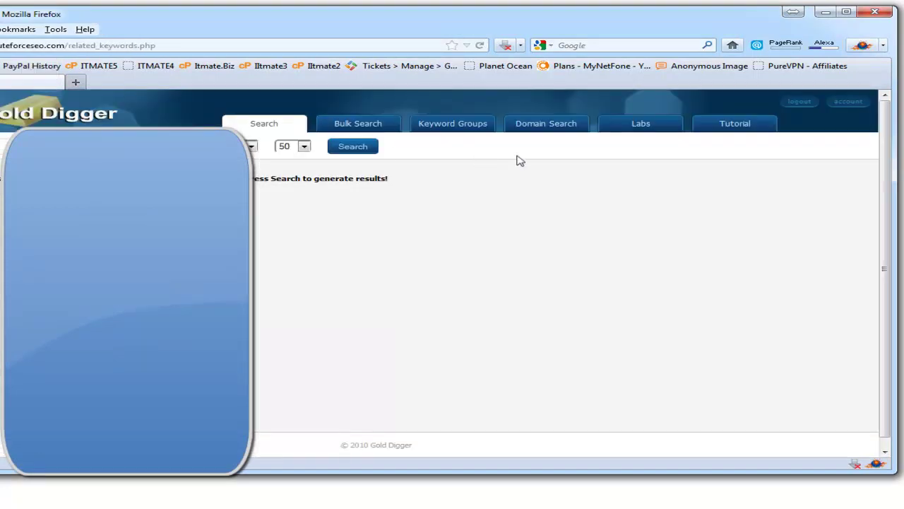
Search Gold Digger's Amazon Popular lab for products related to "wedding" and look through the resulting keywords.
click(640, 127)
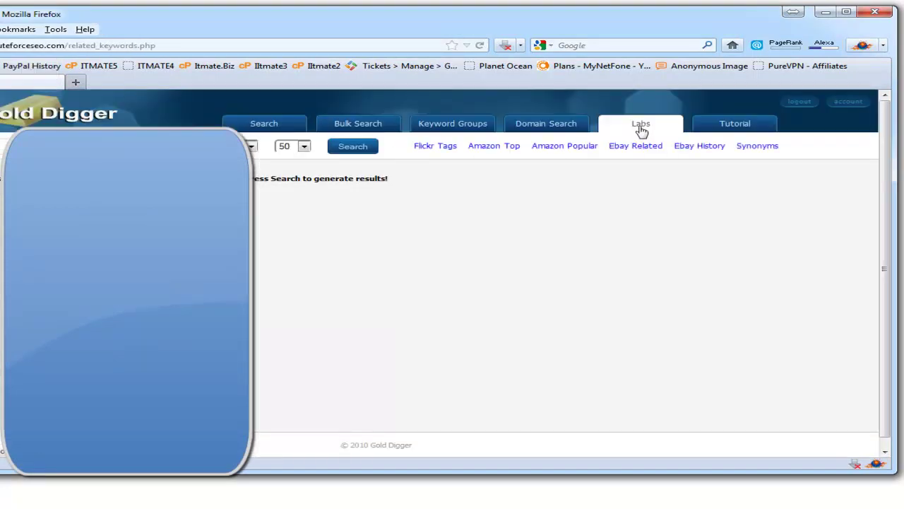
click(557, 147)
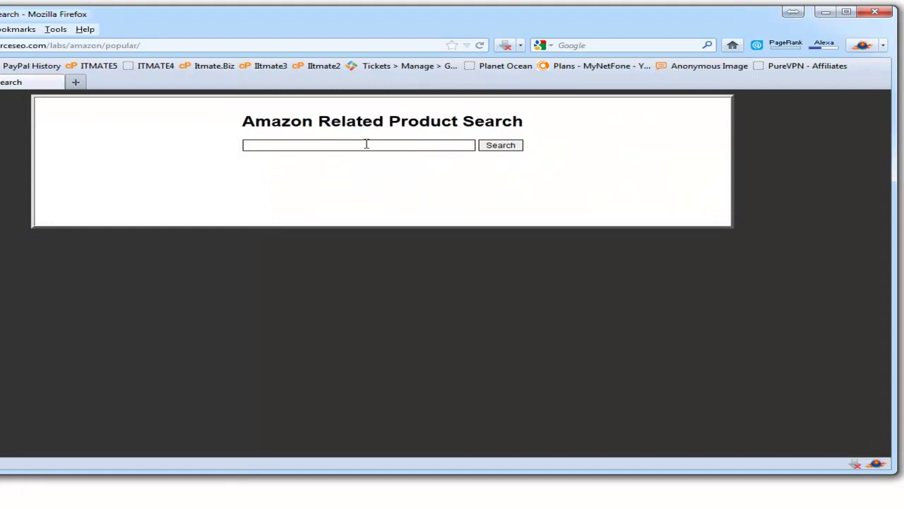
text(woma)
text(we)
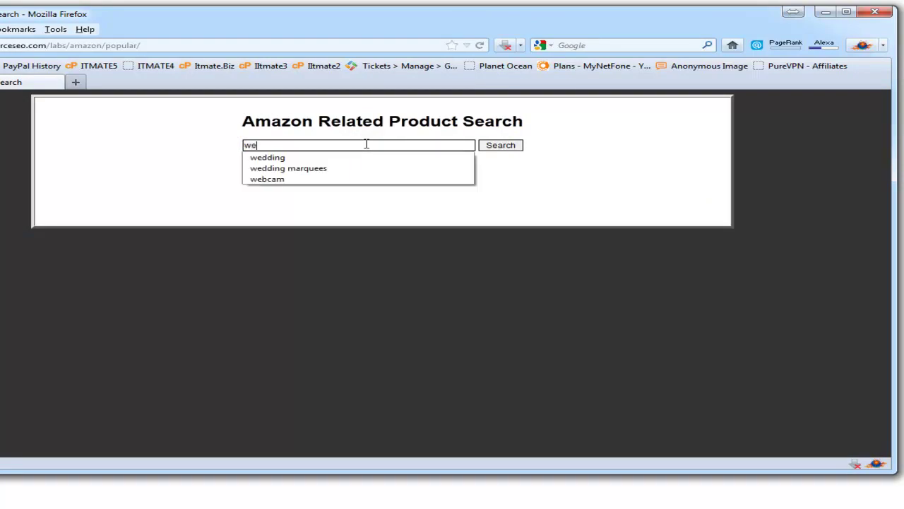
key(Down)
key(Return)
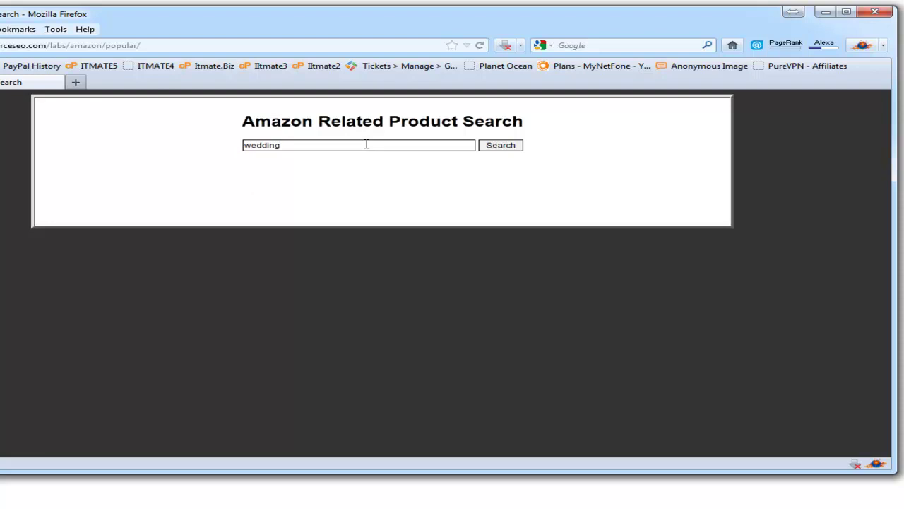
click(500, 146)
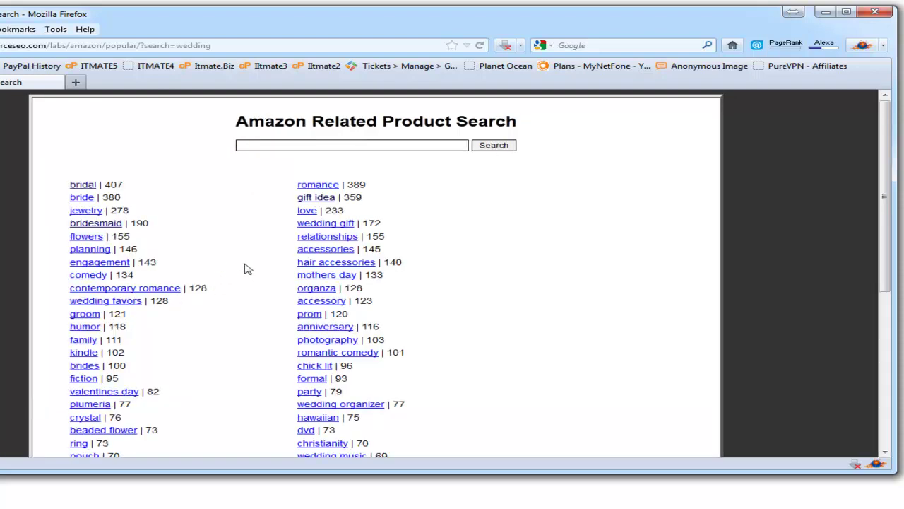
scroll(248, 268, down, 5)
scroll(247, 269, up, 5)
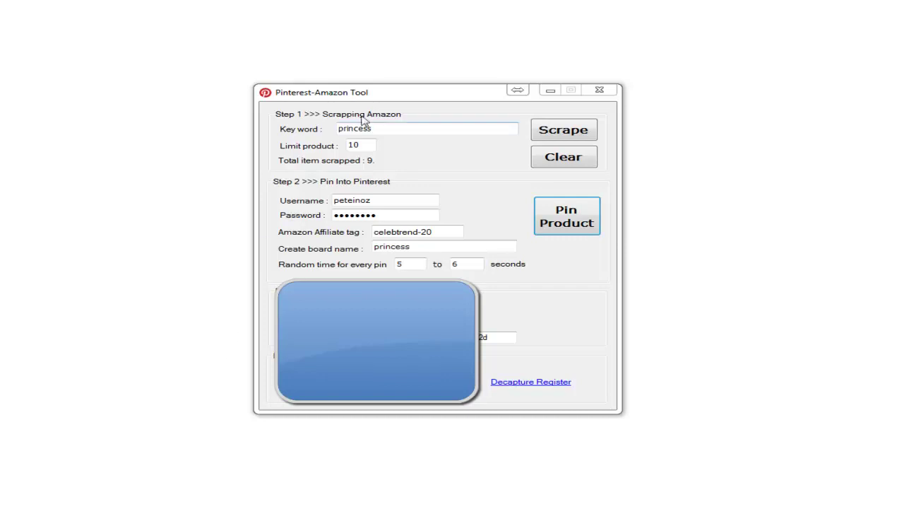
Switch back to the Pinterest-Amazon Tool and reposition its window on the desktop.
drag(430, 97, 388, 74)
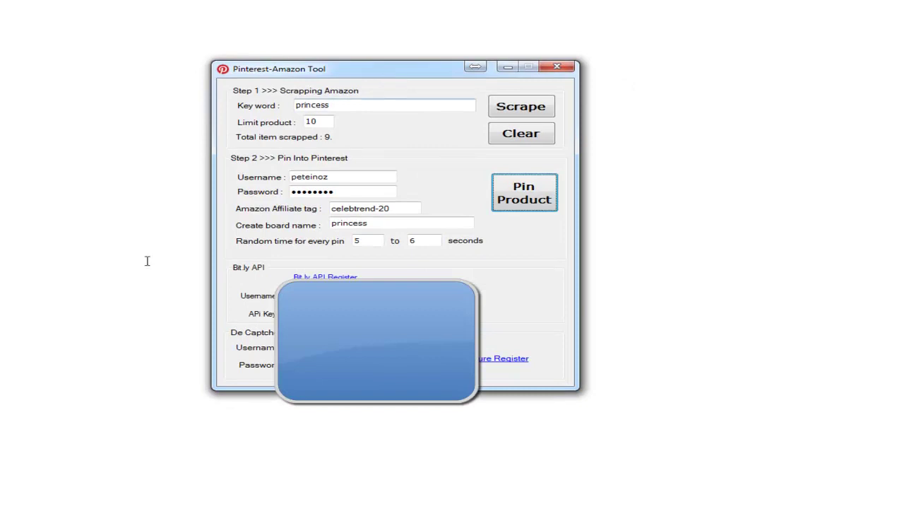